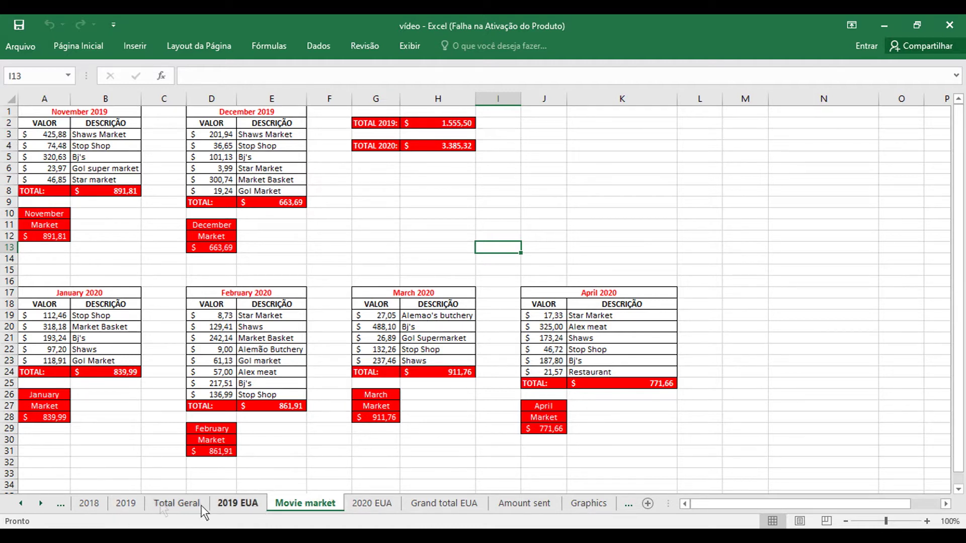
Go back through the workbook's worksheets to the first one, 2010
left_click(57, 508)
left_click(56, 508)
left_click(56, 508)
left_click(57, 508)
left_click(54, 509)
left_click(54, 508)
left_click(54, 509)
left_click(54, 509)
left_click(55, 508)
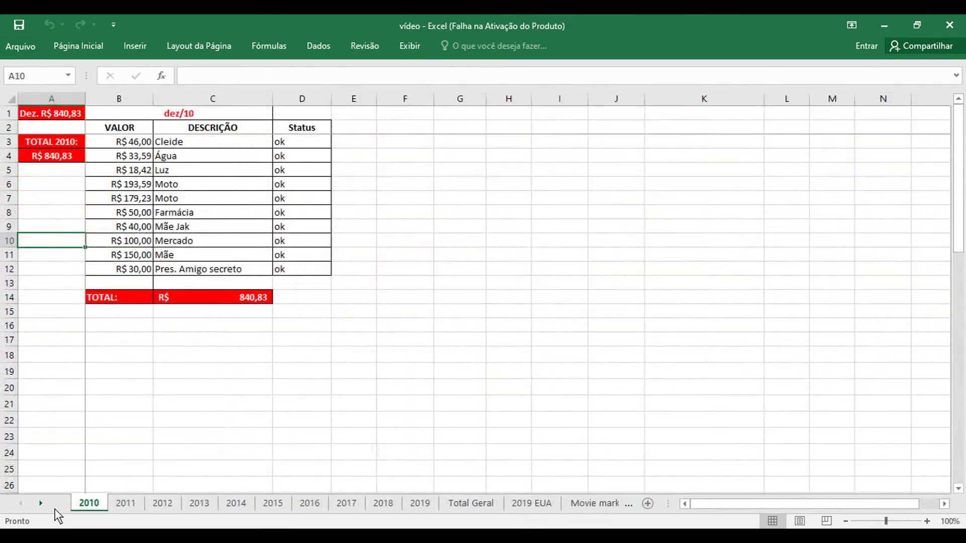
Open the Movie market sheet and examine the formulas behind the 2020 and 2019 totals
left_click(590, 504)
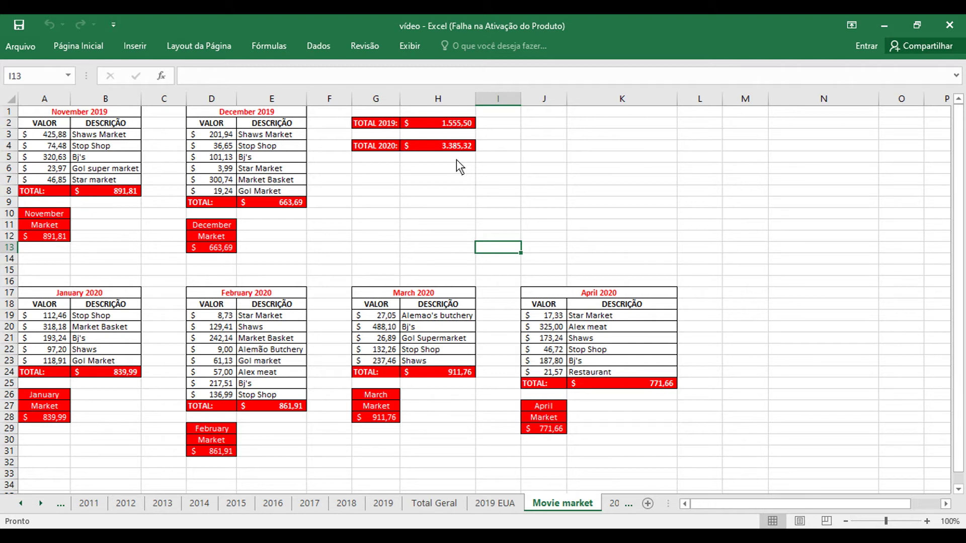
left_click(454, 147)
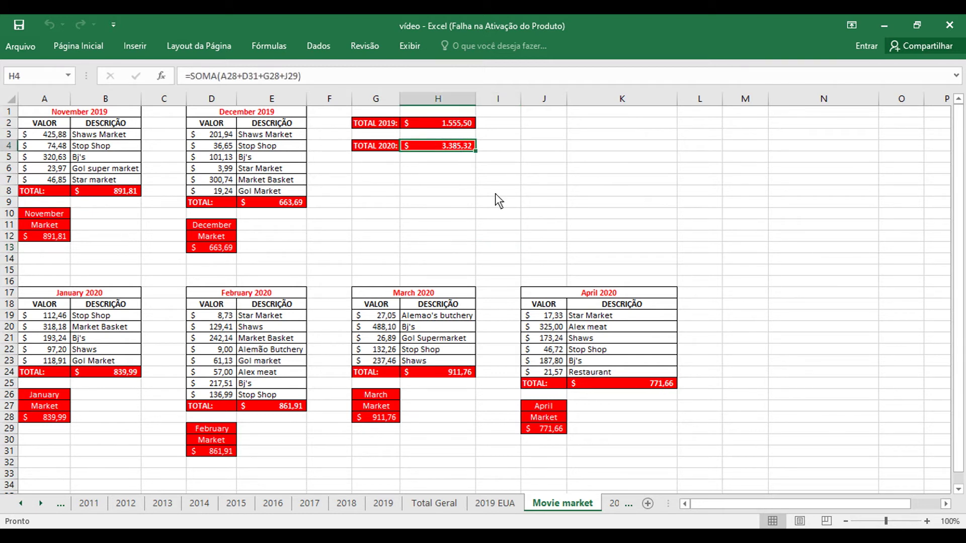
left_click(467, 195)
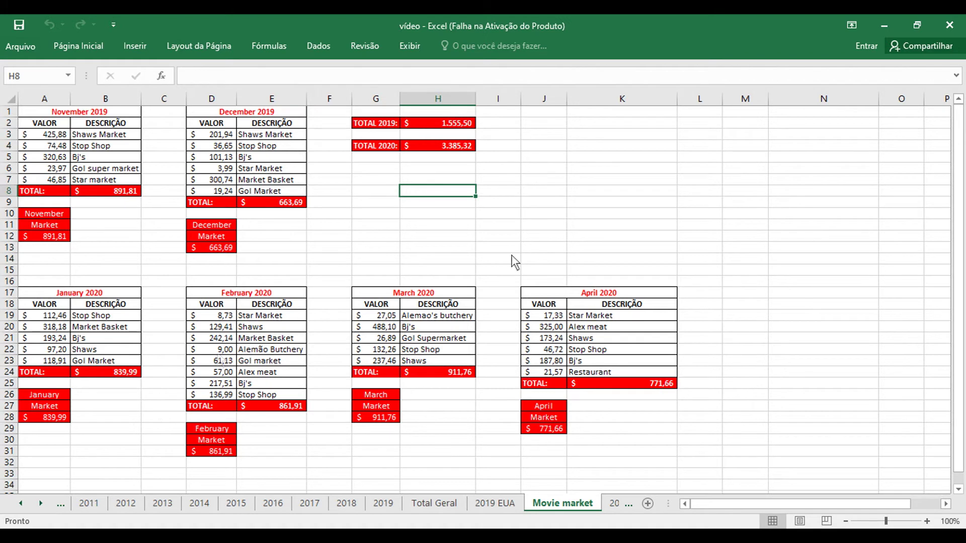
left_click(443, 122)
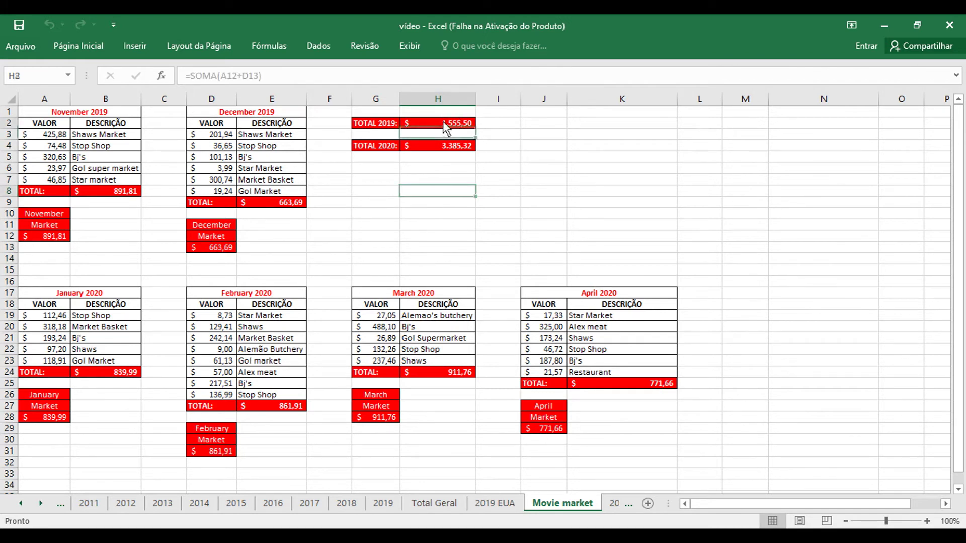
Enter the label "TOTAL:" in cell G7, below the yearly totals
left_click(416, 180)
key("Left")
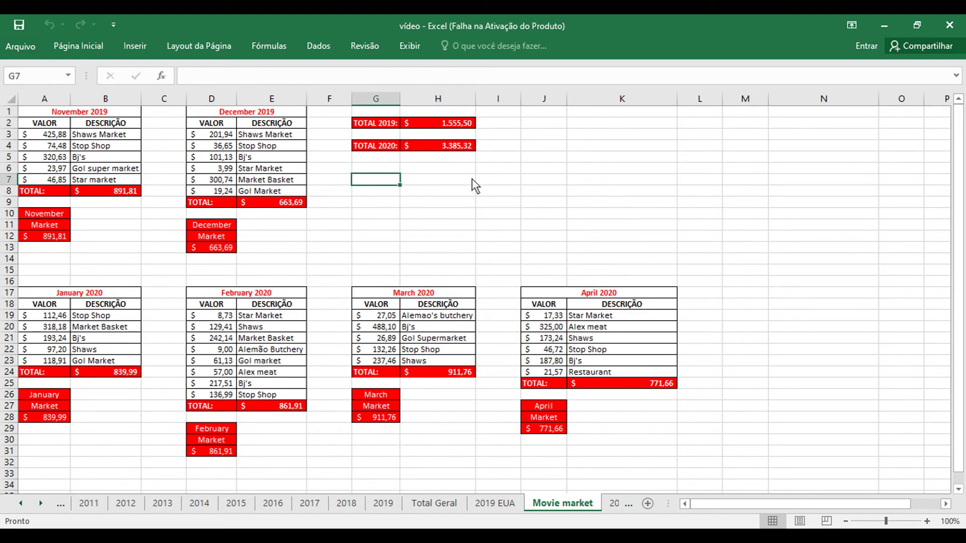
type("tot")
key("Tab")
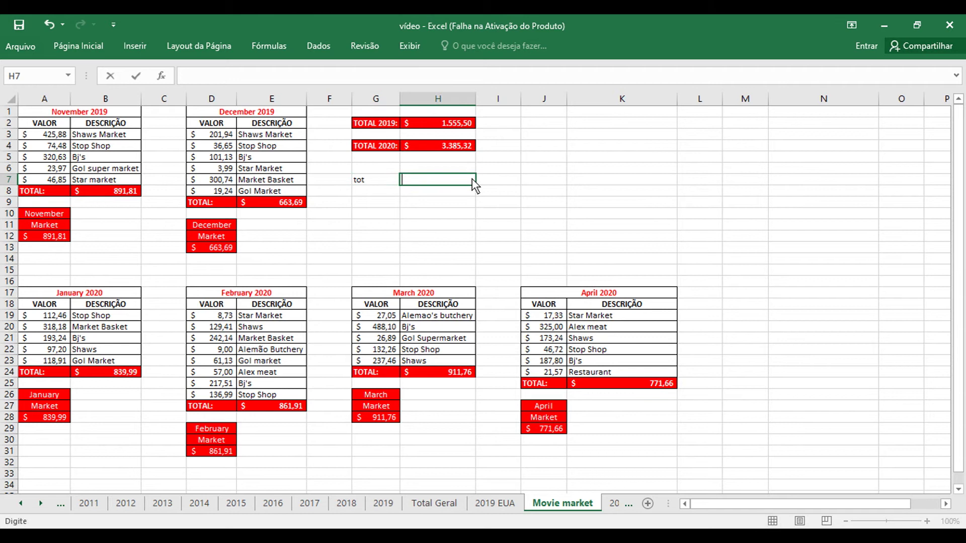
key("Return")
left_click(367, 179)
type("TOTAL:")
key("Return")
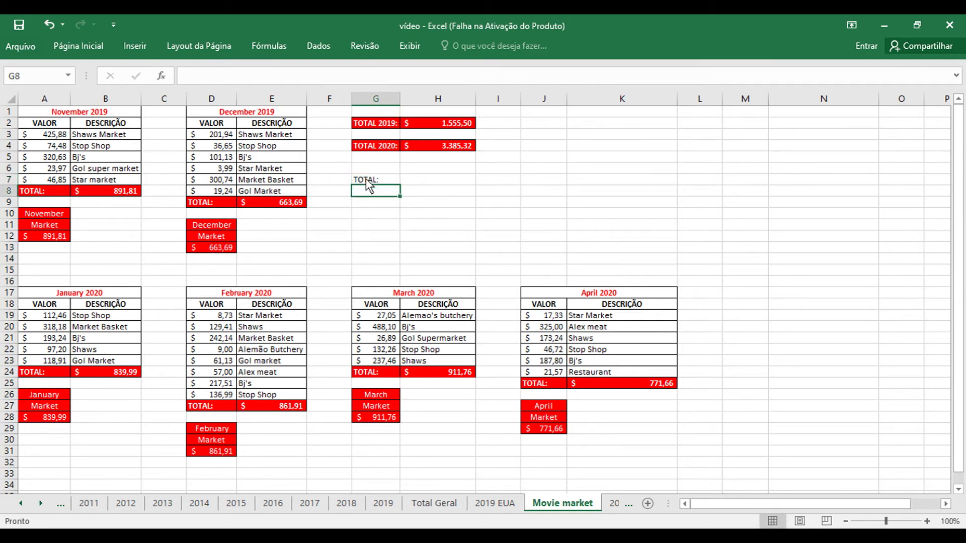
Enter the formula =(H2+H4) in cell H7 to add the 2019 and 2020 totals
left_click(420, 181)
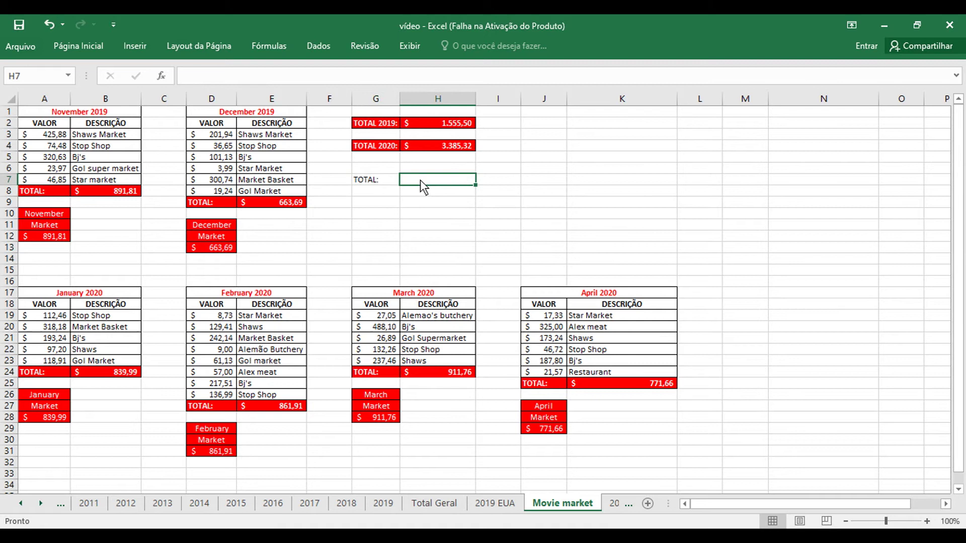
type("=()")
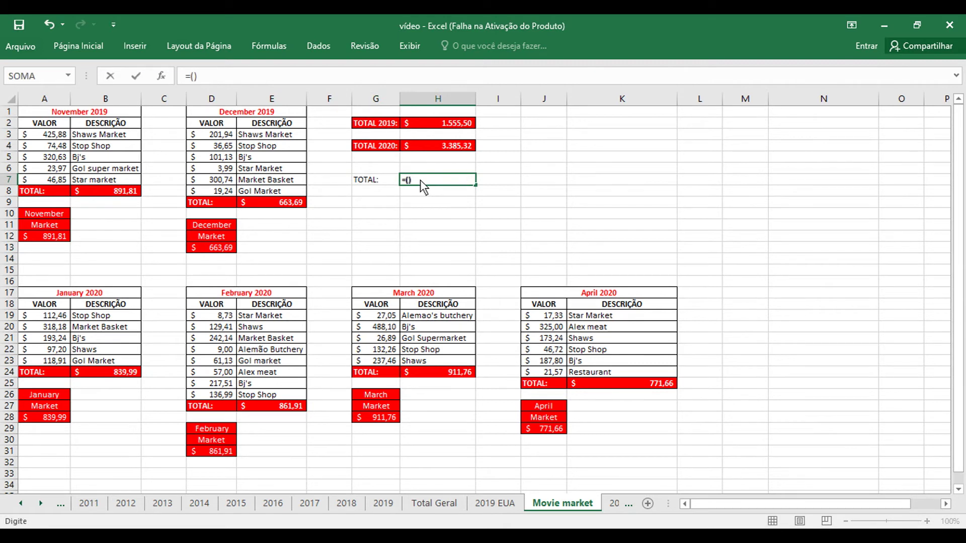
key("Return")
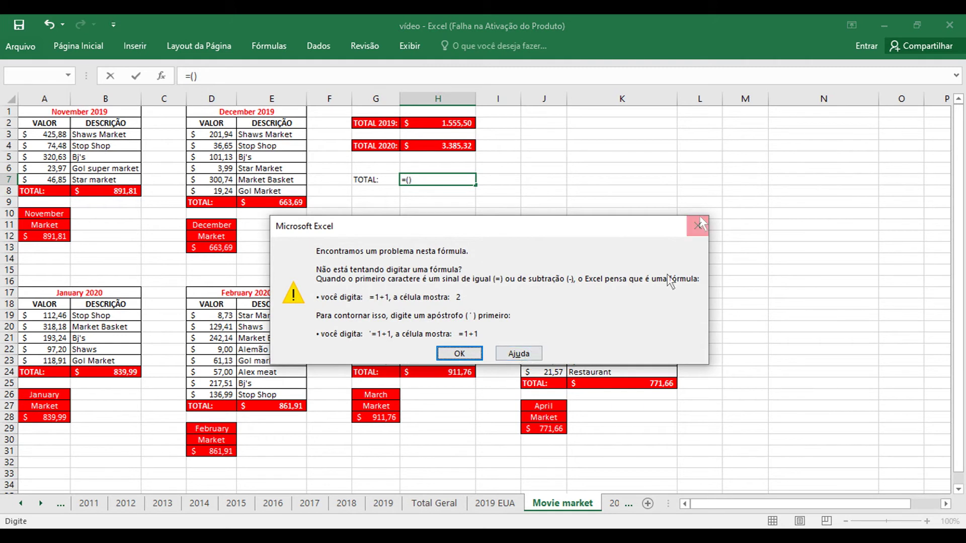
left_click_drag(699, 217, 700, 221)
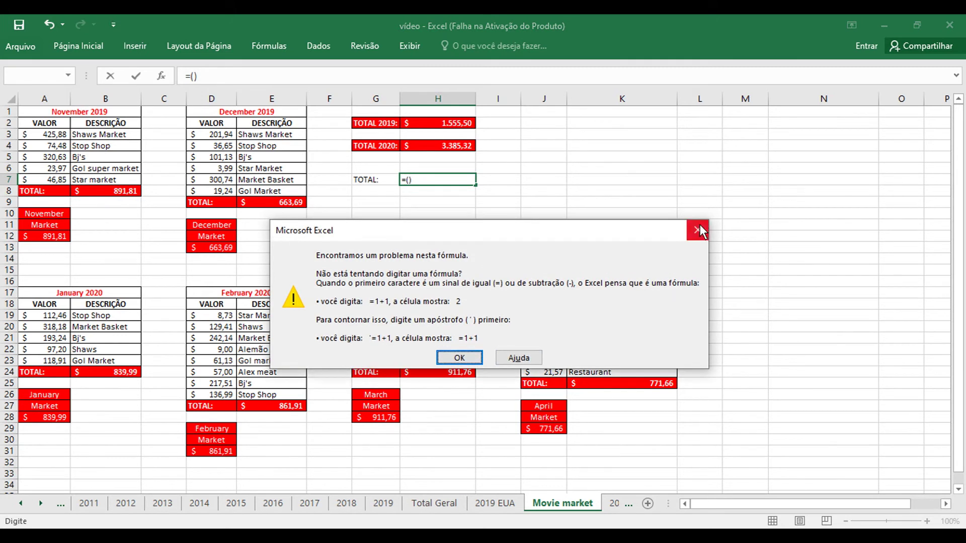
left_click(700, 227)
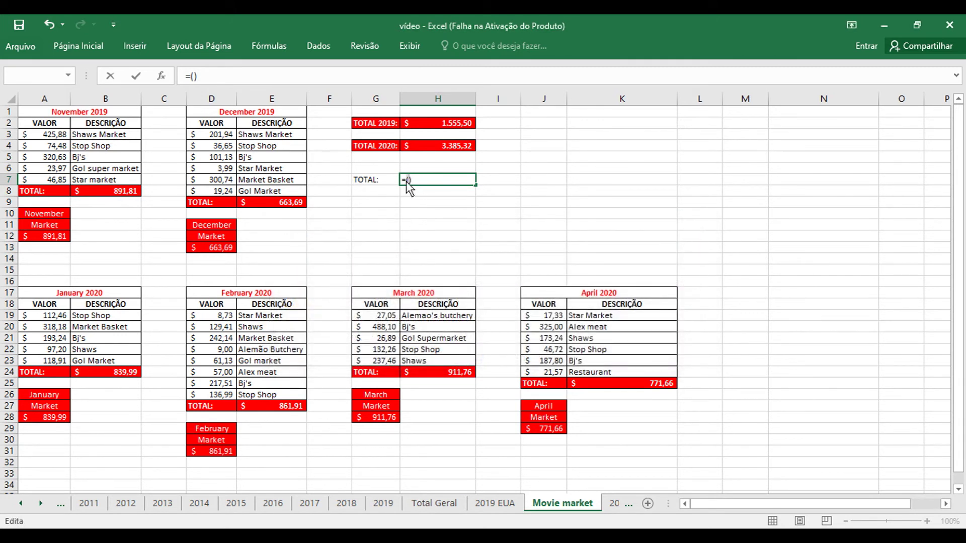
left_click(470, 126)
type("+")
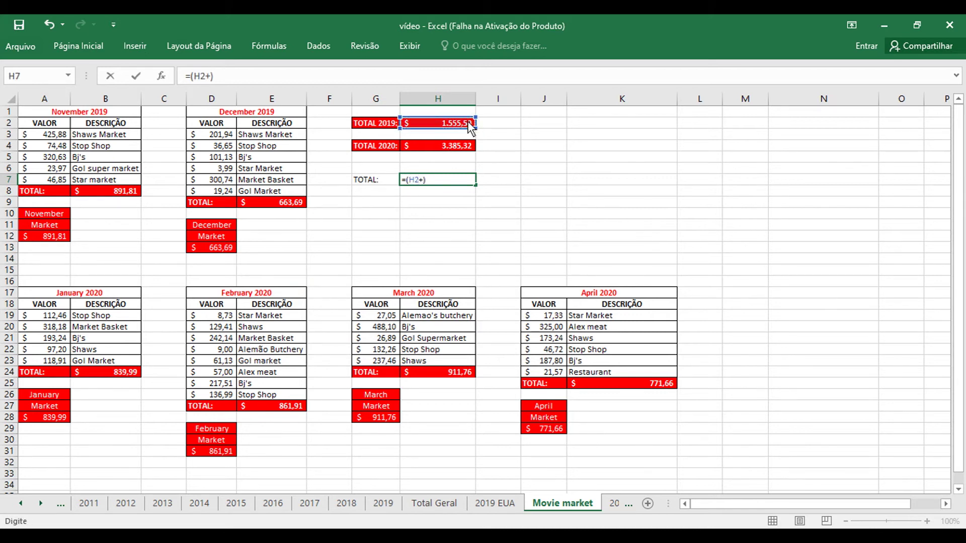
left_click(455, 145)
type(")")
key("Return")
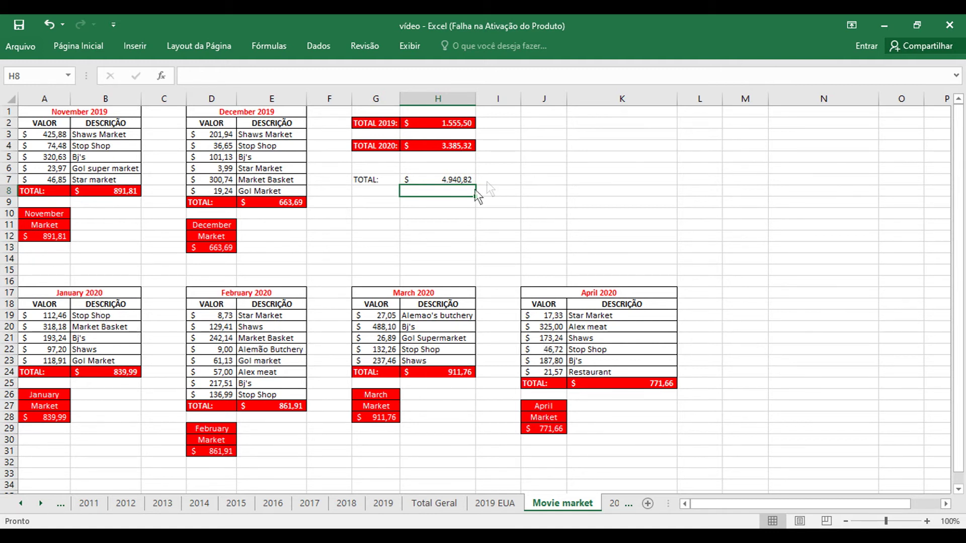
Examine the Alex meat amounts in the February 2020 and April 2020 tables
left_click(458, 223)
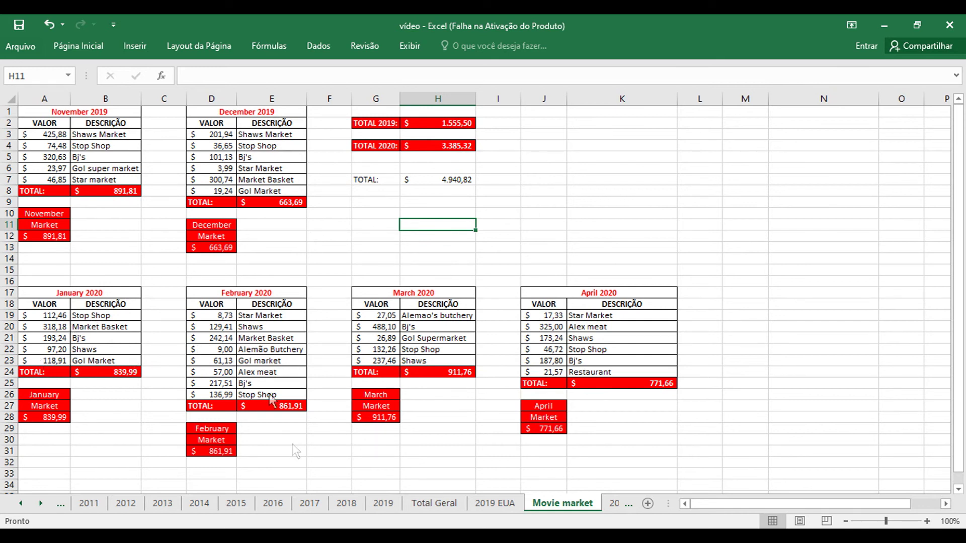
left_click(227, 373)
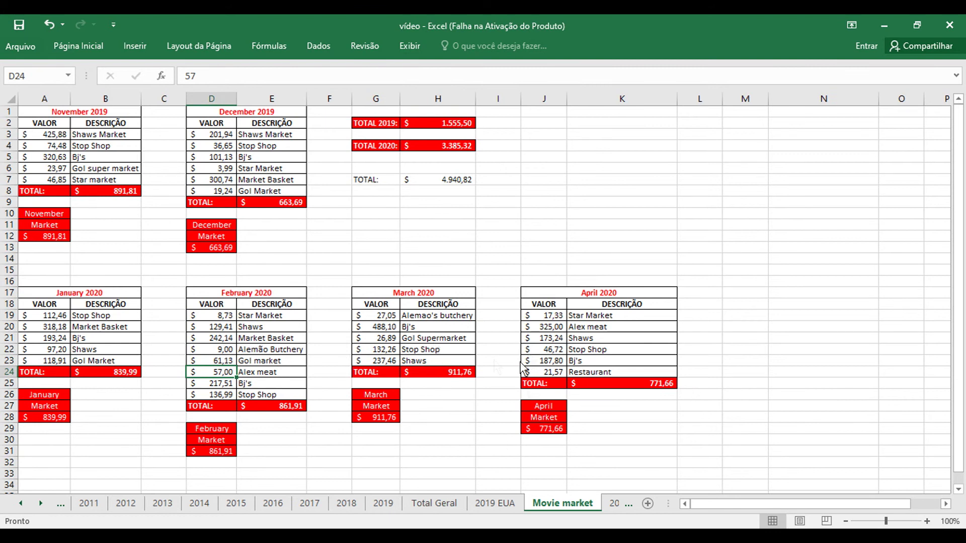
left_click(549, 330)
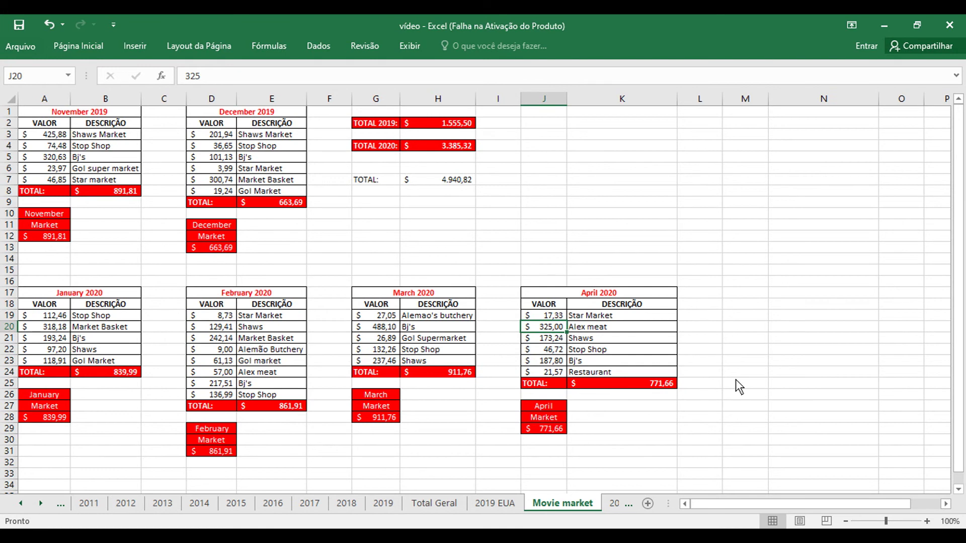